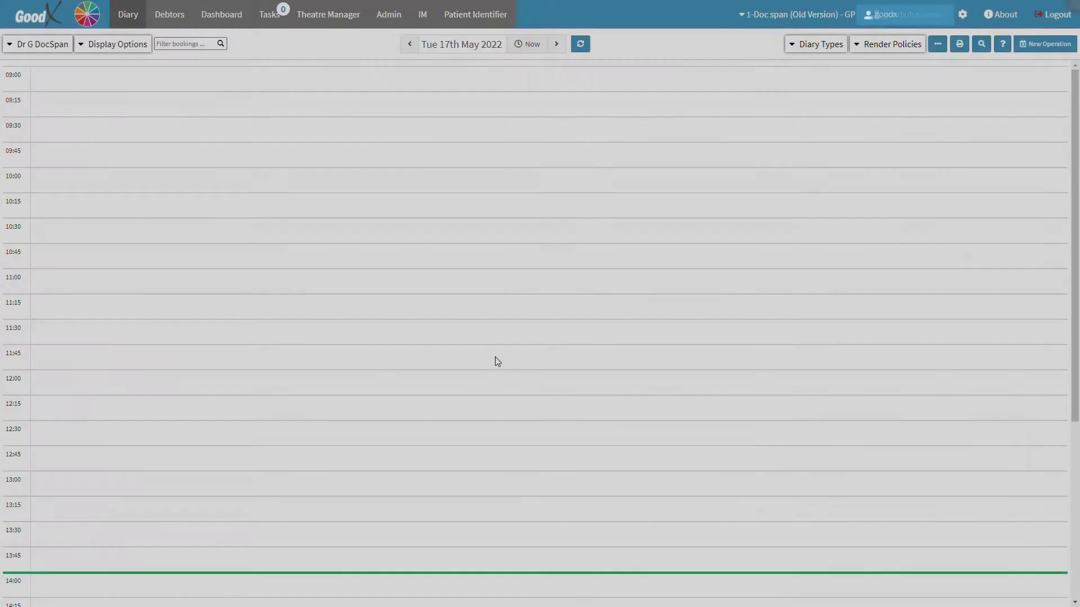
Switch to the Configuration module from the GoodX module list and open the Doctor setup list
{"action": "left_click", "coordinate": [497, 361]}
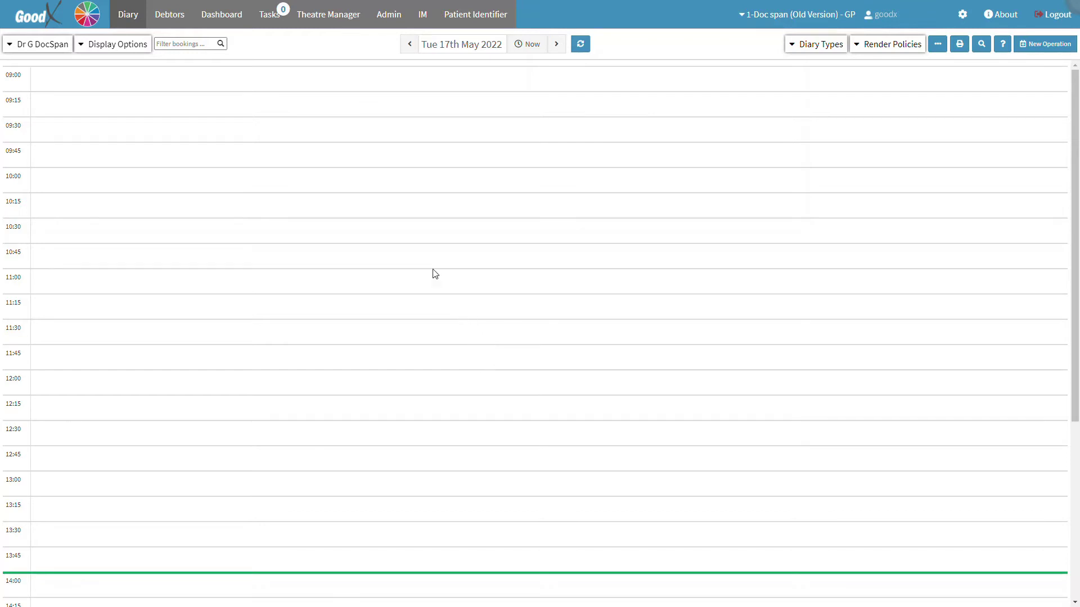
{"action": "left_click", "coordinate": [92, 14]}
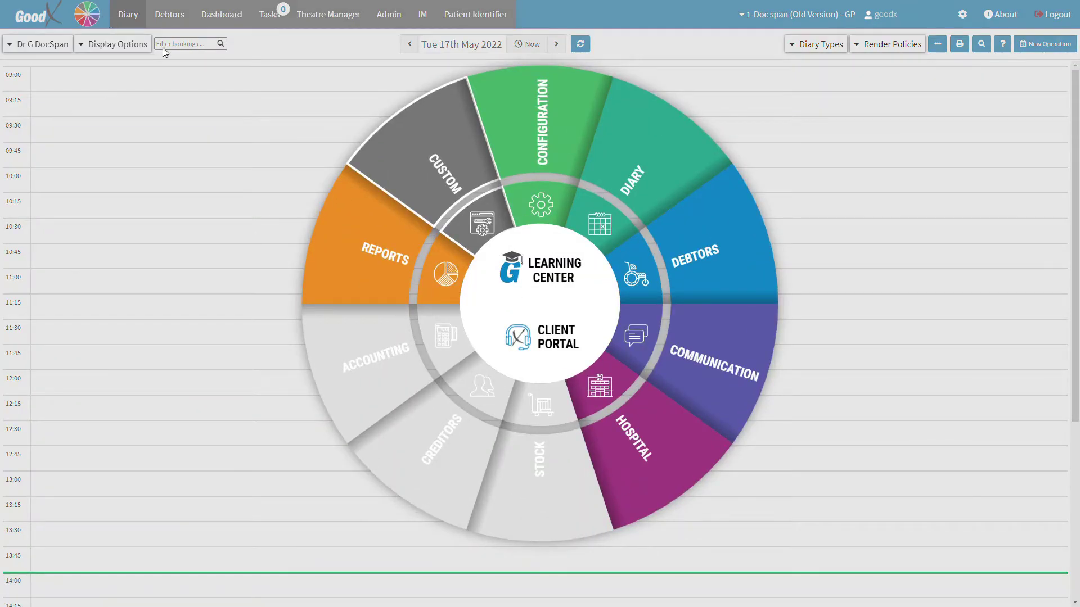
{"action": "left_click", "coordinate": [531, 141]}
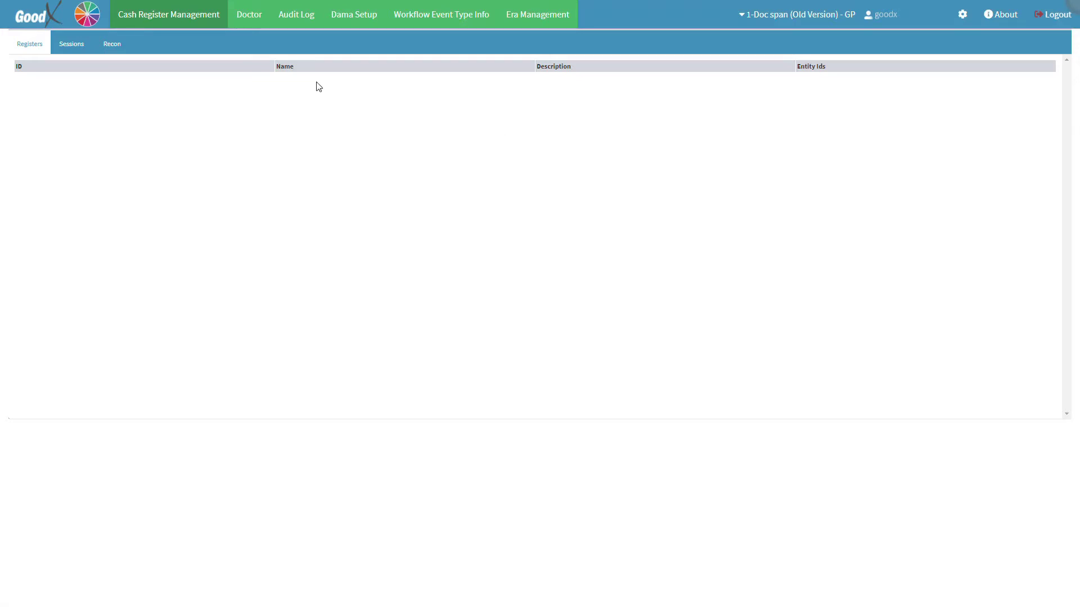
{"action": "left_click", "coordinate": [170, 15]}
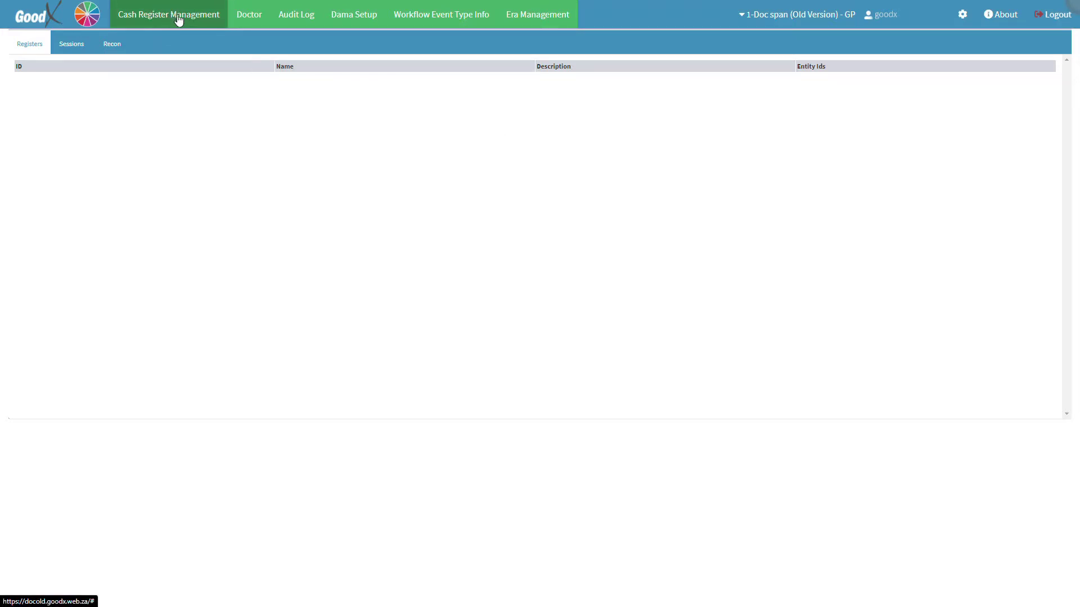
{"action": "left_click", "coordinate": [251, 17]}
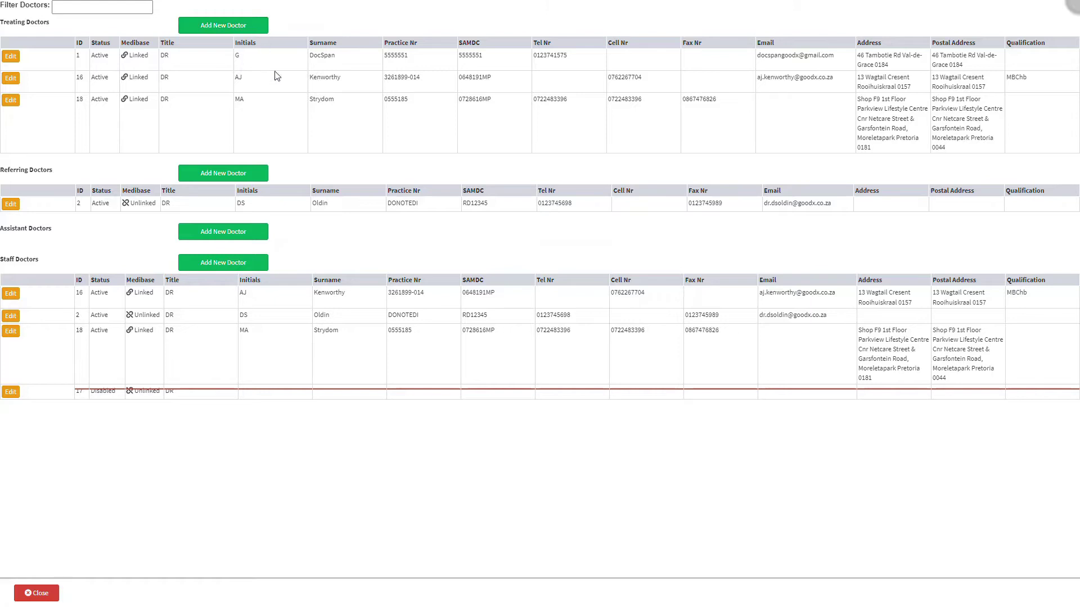
Start a new Staff Doctor and open the title options on the blank form
{"action": "left_click", "coordinate": [256, 264]}
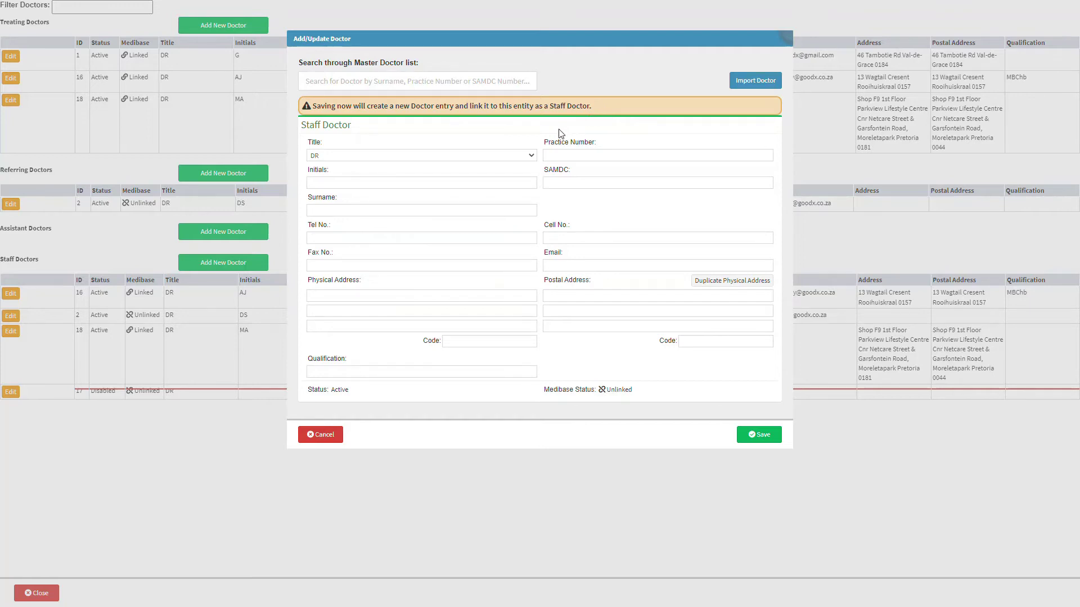
{"action": "left_click", "coordinate": [530, 157]}
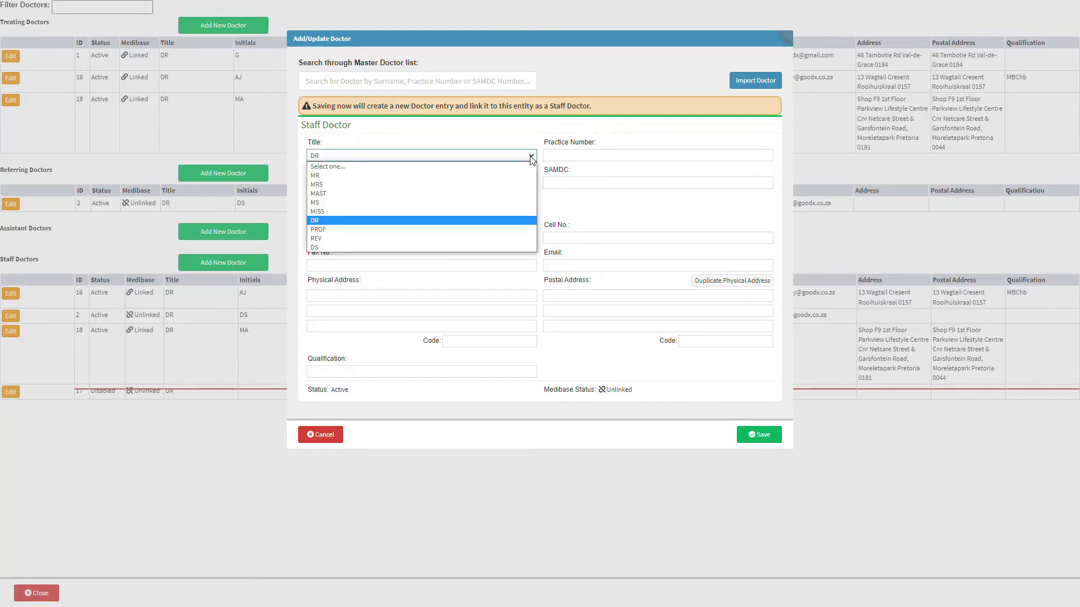
Keep title DR and enter the doctor's initials, surname, telephone and fax numbers
{"action": "left_click", "coordinate": [531, 160]}
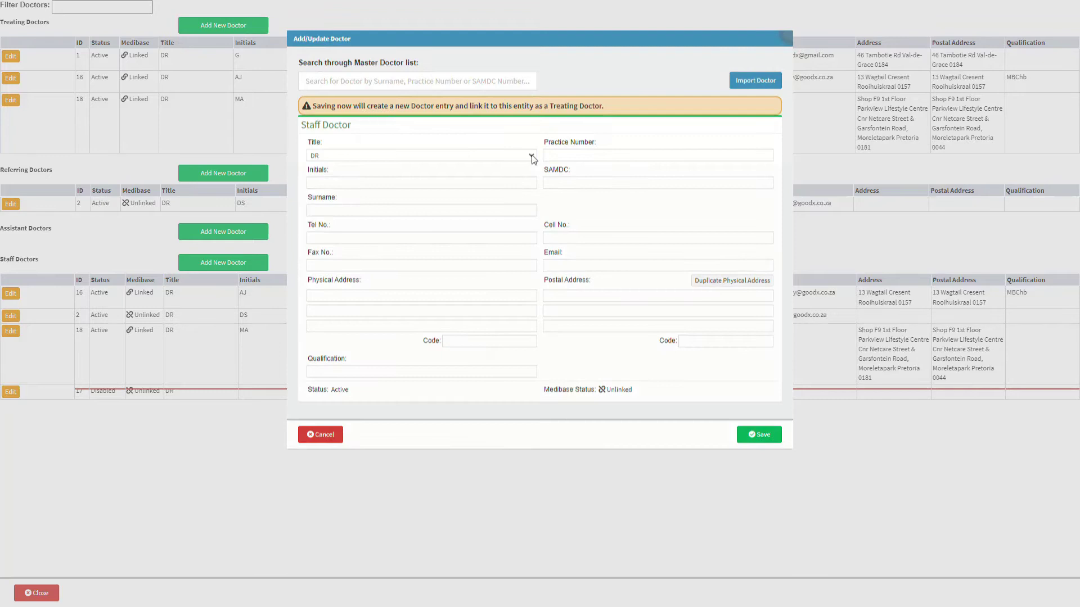
{"action": "left_click", "coordinate": [390, 186]}
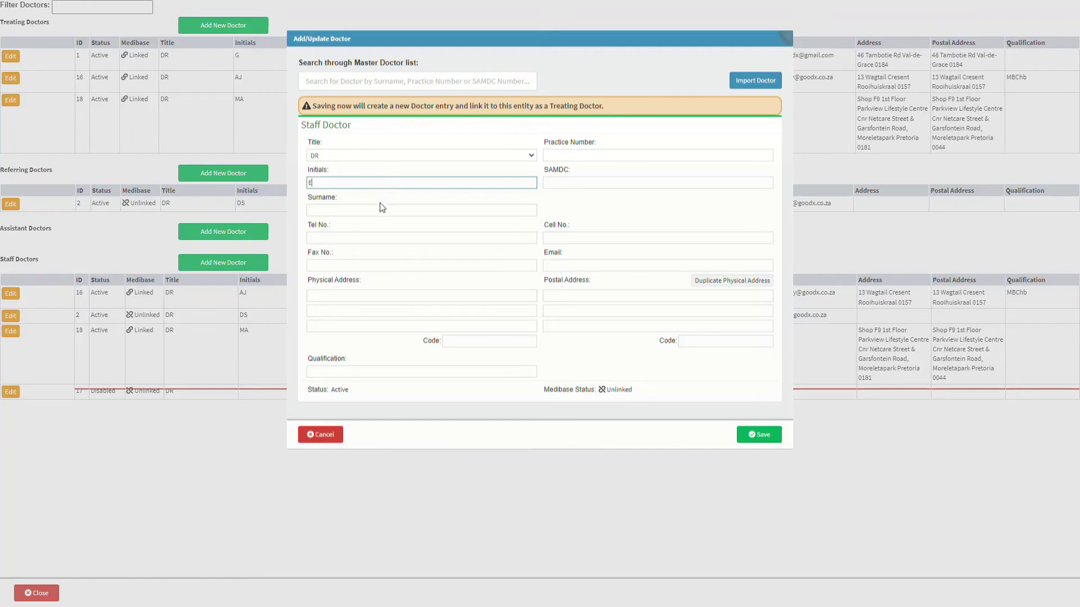
{"action": "left_click", "coordinate": [379, 207]}
{"action": "type", "text": "ROBERTS"}
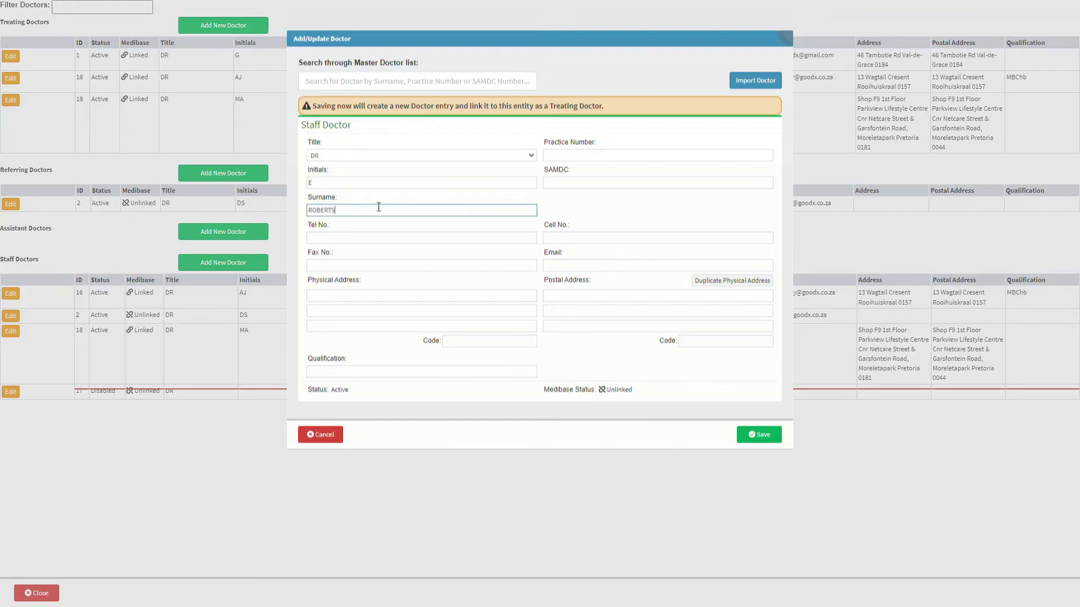
{"action": "left_click", "coordinate": [377, 235]}
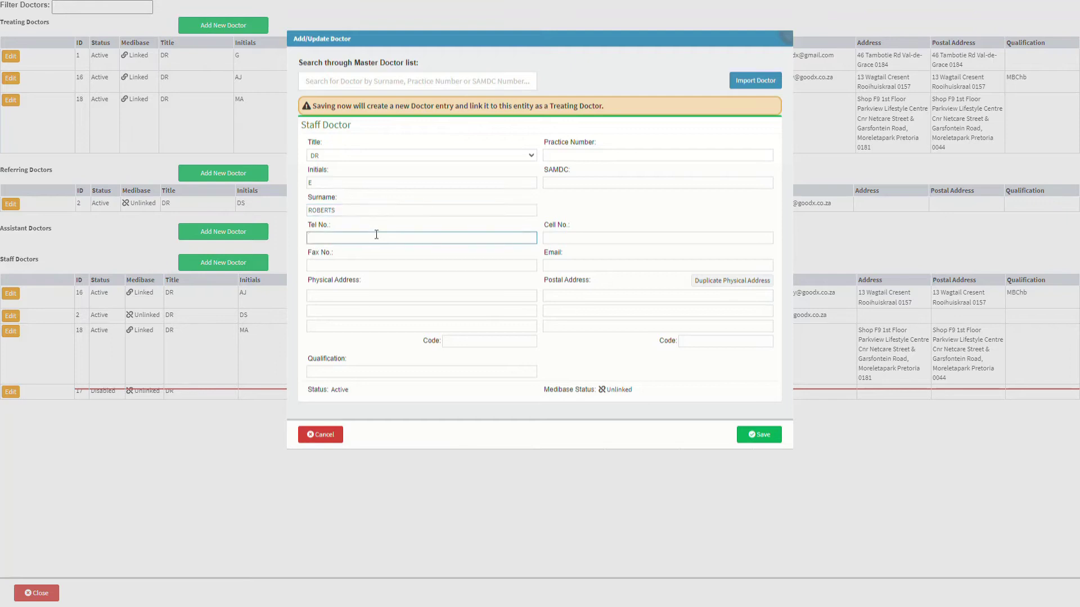
{"action": "type", "text": "012345678"}
{"action": "left_click", "coordinate": [370, 263]}
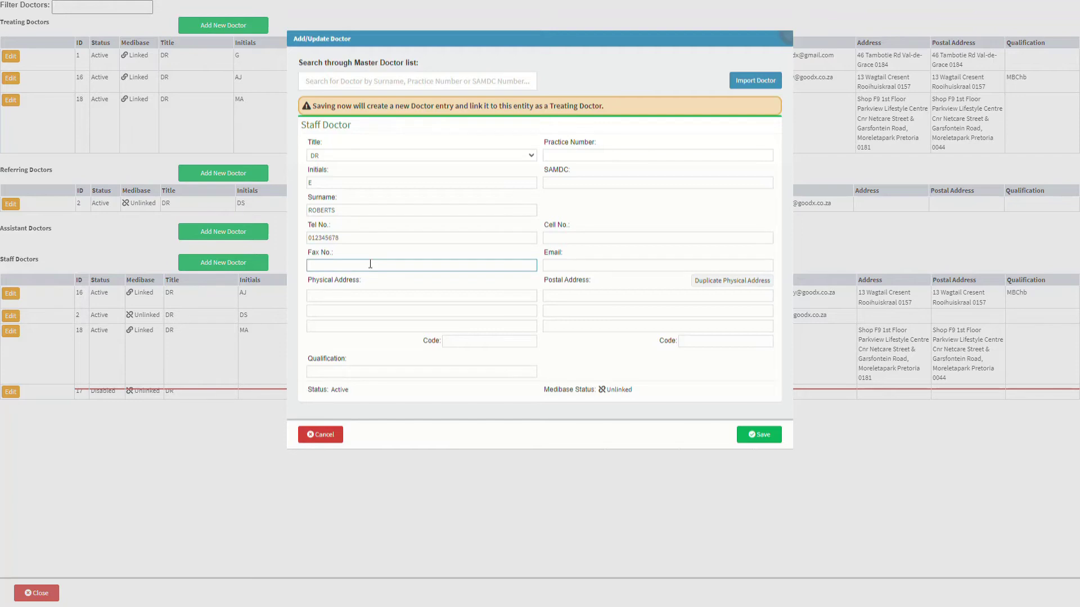
{"action": "type", "text": "123456789"}
Enter the physical address lines and code, and set the qualification to MBChB
{"action": "left_click", "coordinate": [366, 295]}
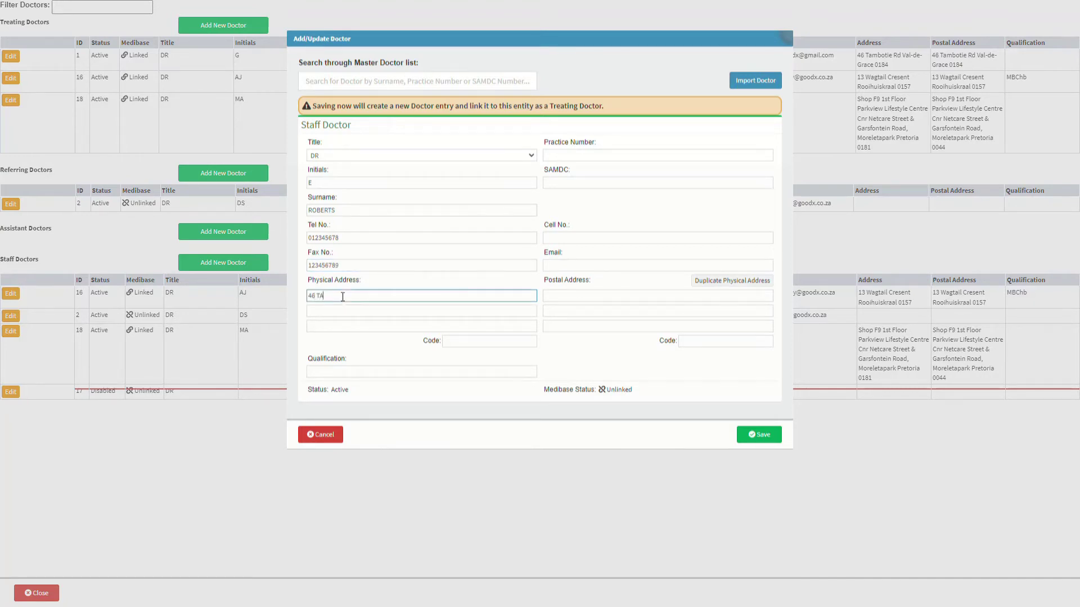
{"action": "type", "text": "VAL-DE-GRACE"}
{"action": "key", "text": "Tab"}
{"action": "type", "text": "PRETORIA"}
{"action": "key", "text": "Tab"}
{"action": "type", "text": "0184"}
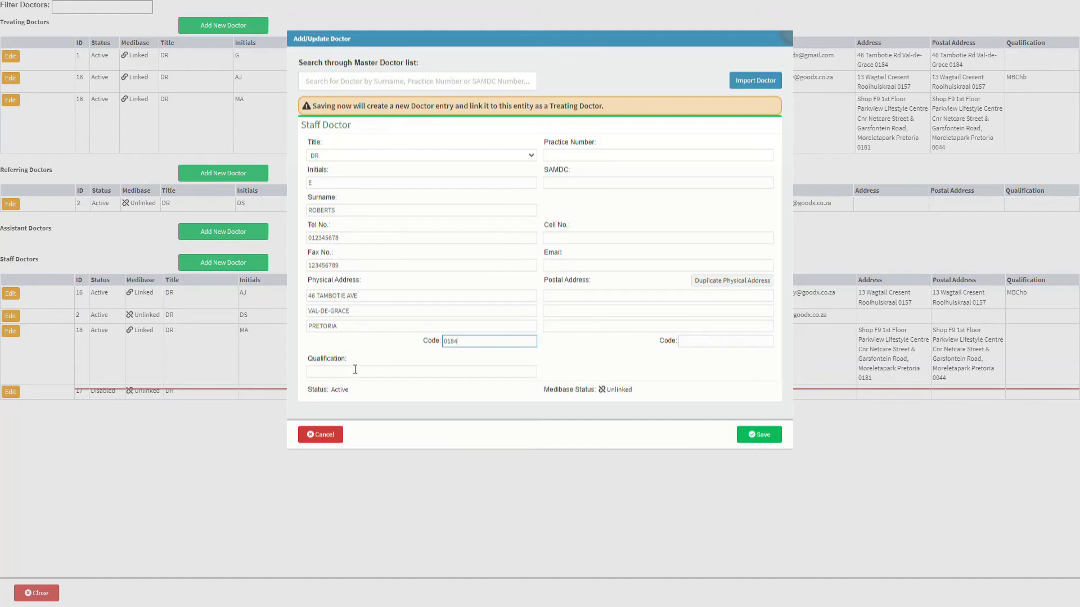
{"action": "left_click", "coordinate": [355, 370]}
{"action": "type", "text": "MBChB"}
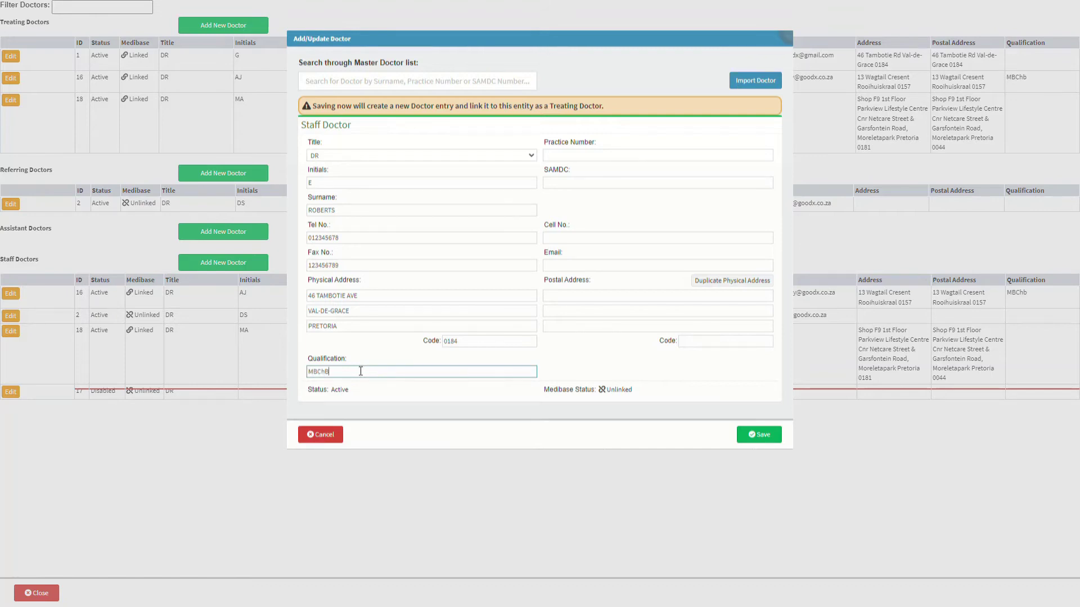
Set both the practice number and the SAMDC number to 12345678
{"action": "left_click", "coordinate": [605, 159]}
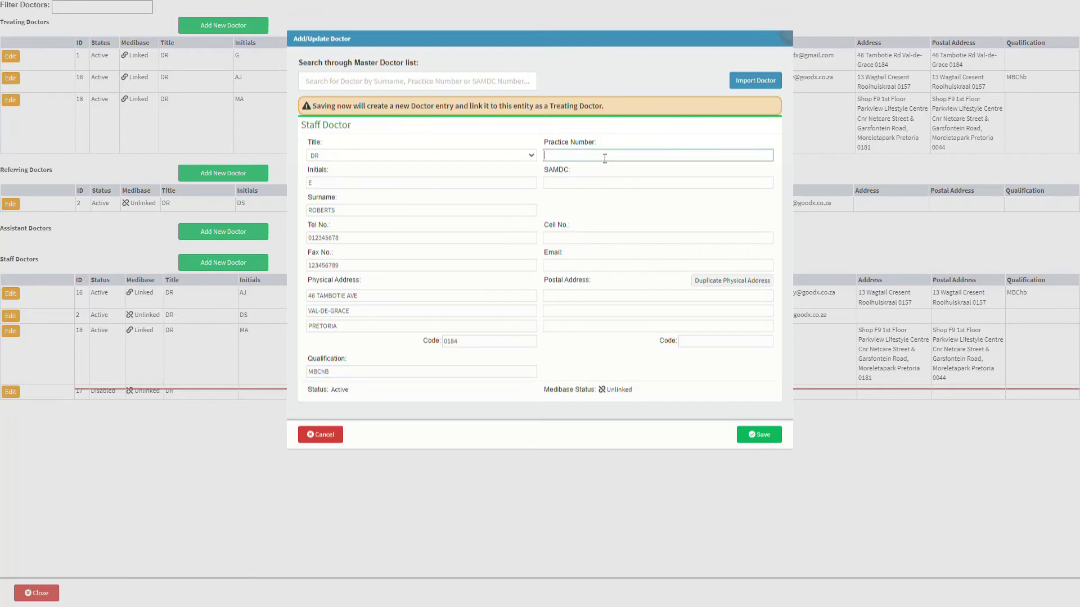
{"action": "type", "text": "12345678"}
{"action": "left_click", "coordinate": [598, 180]}
{"action": "type", "text": "12345678"}
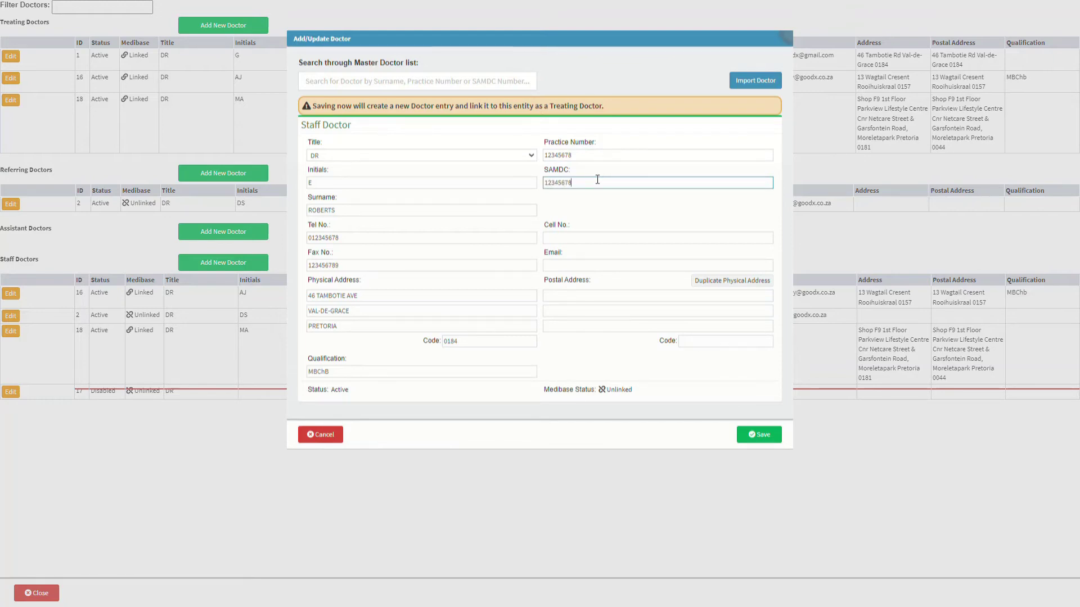
Enter the doctor's cell number and e-mail address, and copy the physical address into the postal address
{"action": "left_click", "coordinate": [599, 235]}
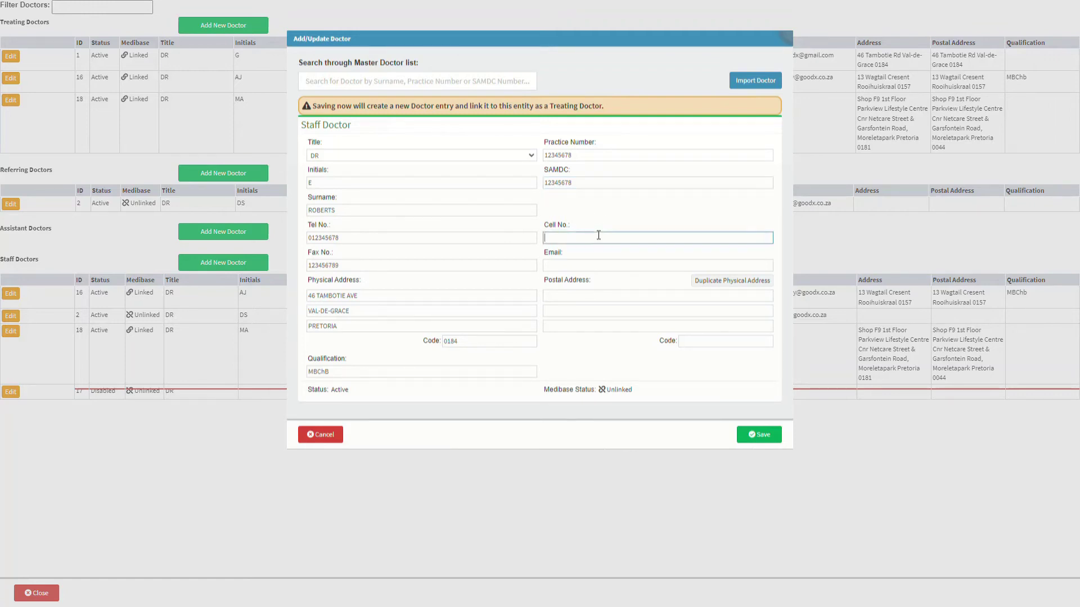
{"action": "type", "text": "123456789"}
{"action": "left_click", "coordinate": [595, 264]}
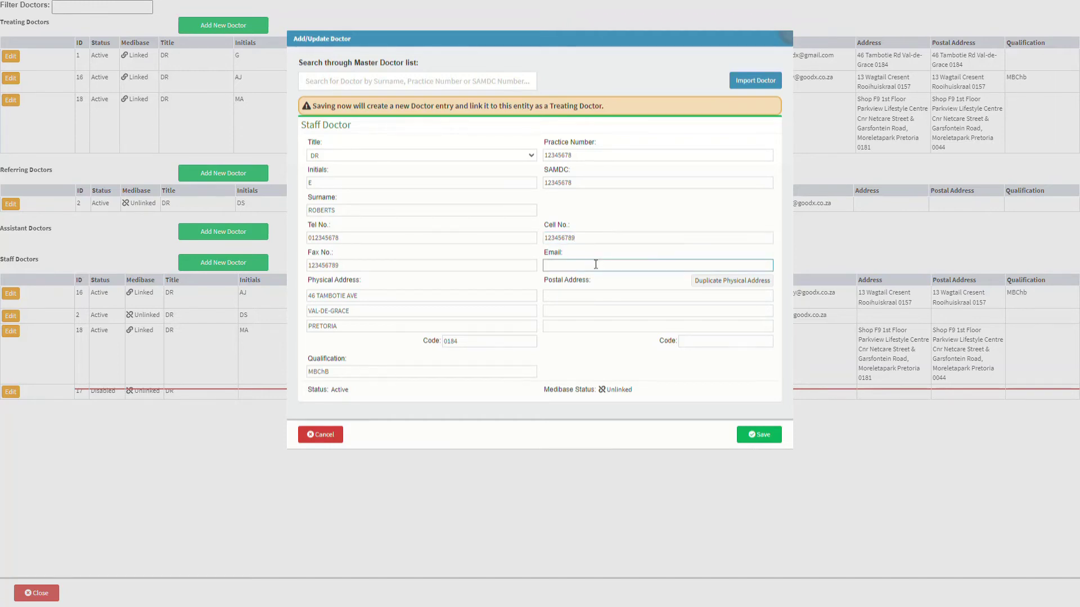
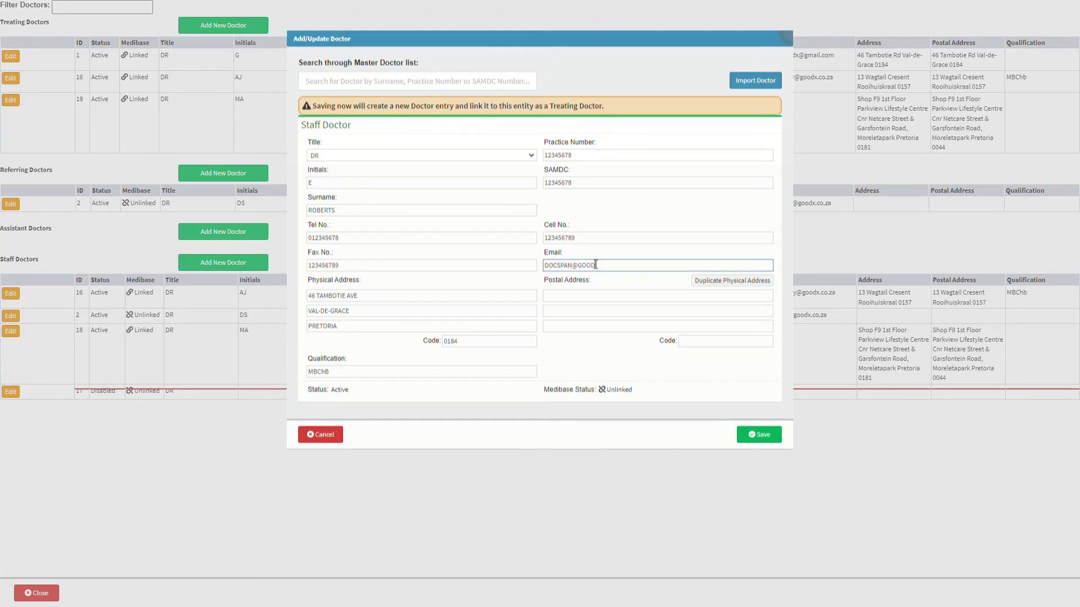
{"action": "left_click", "coordinate": [593, 294]}
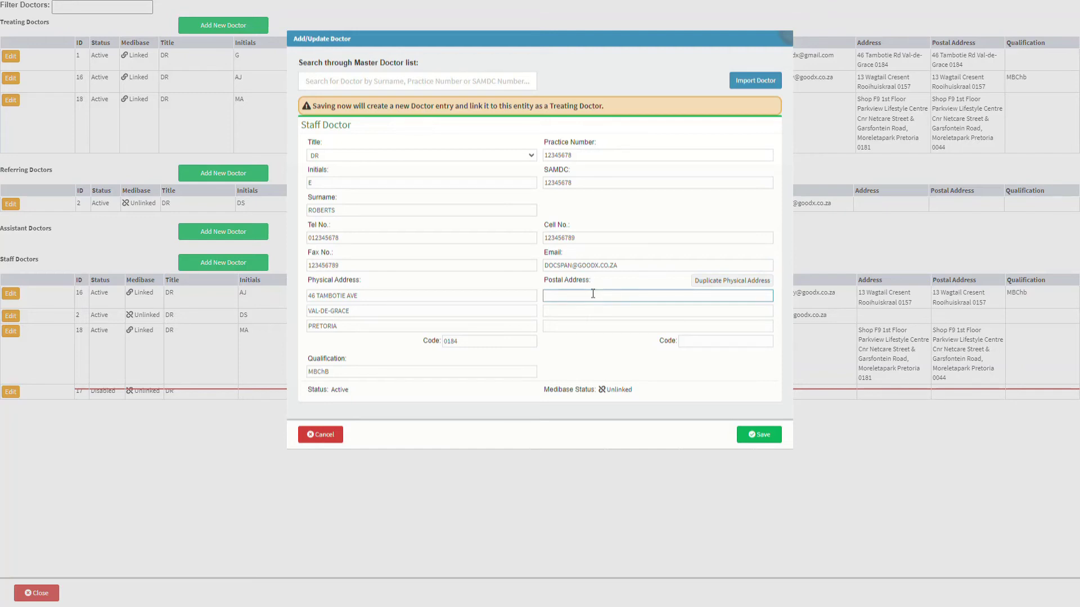
{"action": "left_click", "coordinate": [749, 282]}
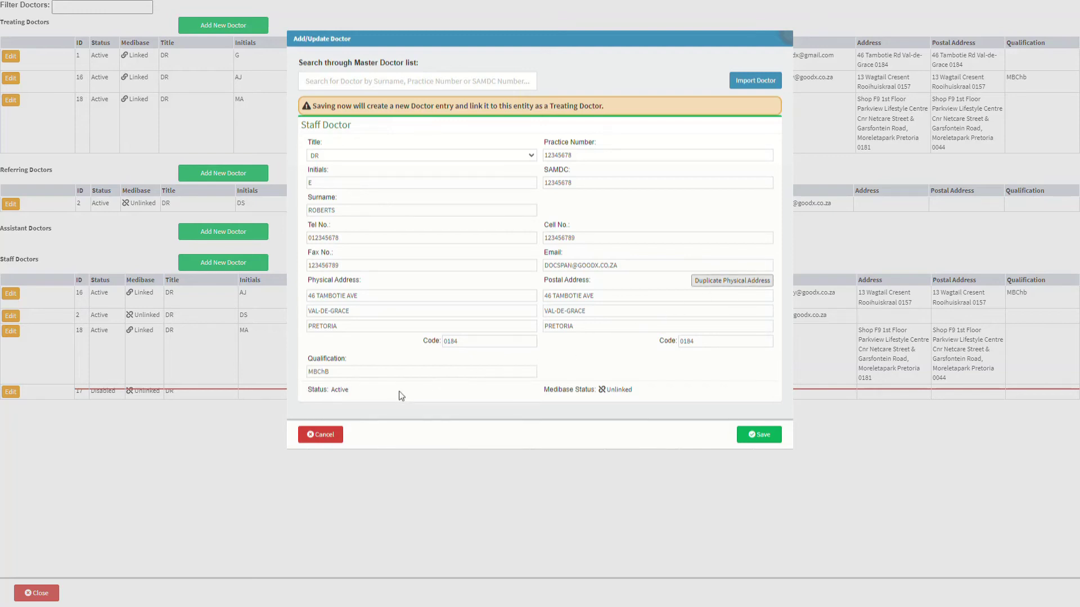
Finish the Staff Doctor form, leaving Status Active and Medibase Status Unlinked
{"action": "left_click", "coordinate": [355, 391]}
{"action": "left_click", "coordinate": [636, 390]}
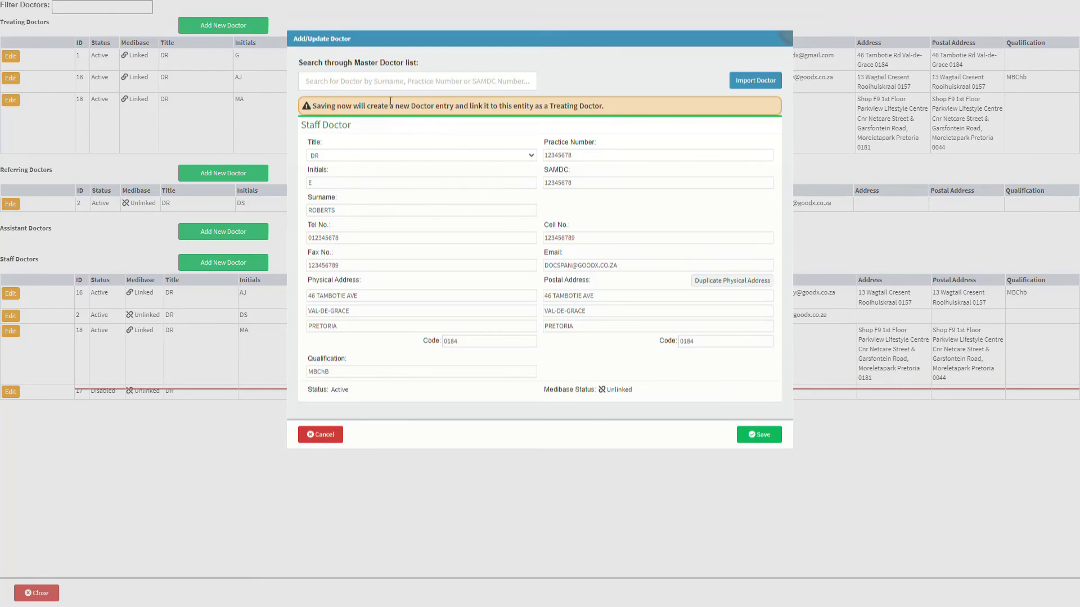
Fill the form from the first master-list doctor matching 'Doc', linking practice number 5555551
{"action": "left_click", "coordinate": [357, 81]}
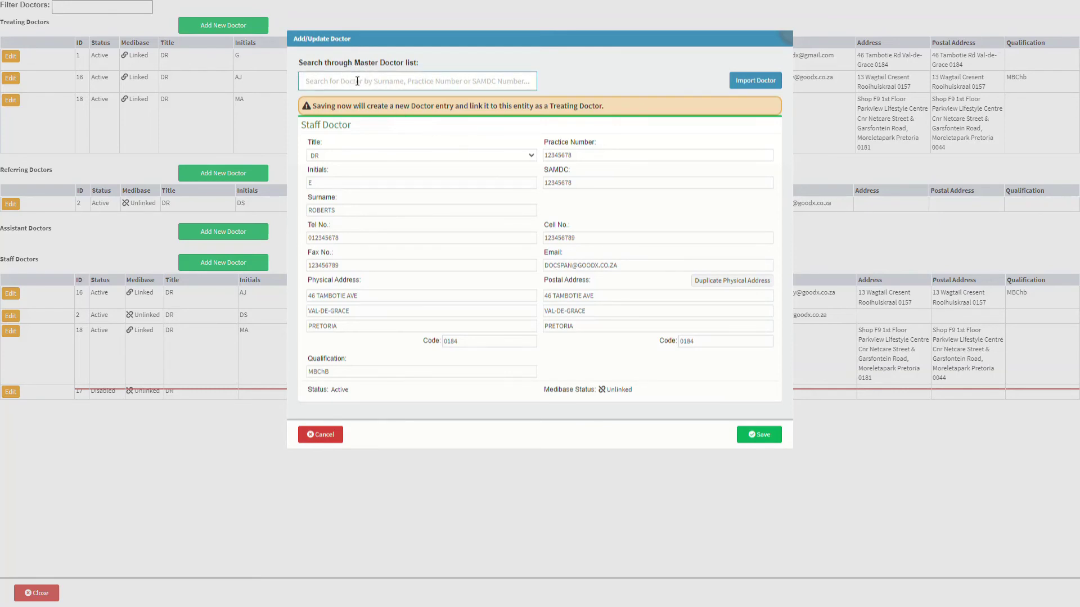
{"action": "type", "text": "Doc"}
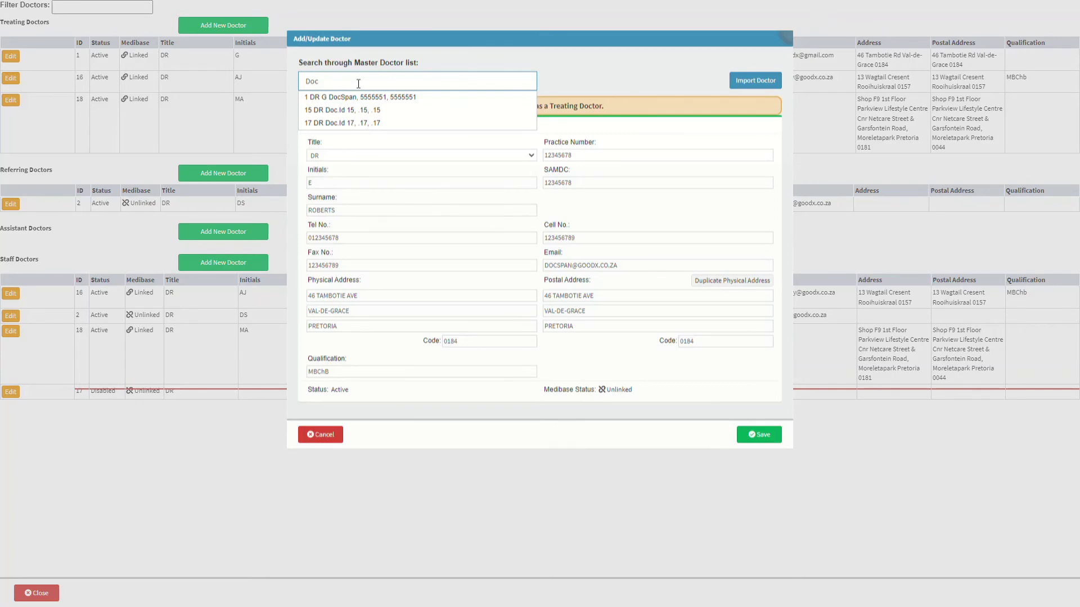
{"action": "left_click", "coordinate": [364, 98]}
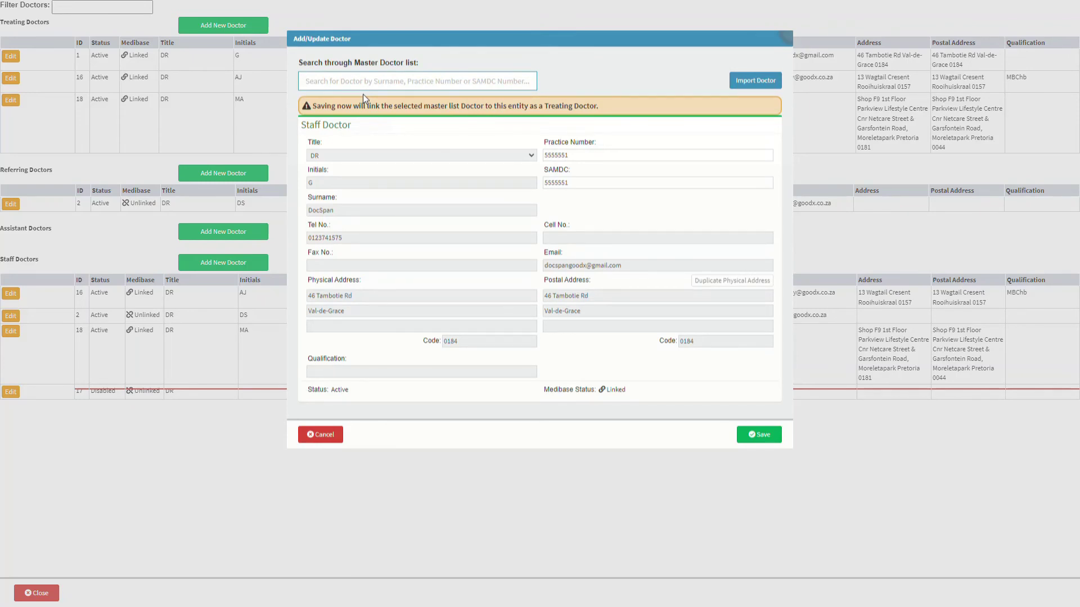
{"action": "left_click", "coordinate": [531, 158]}
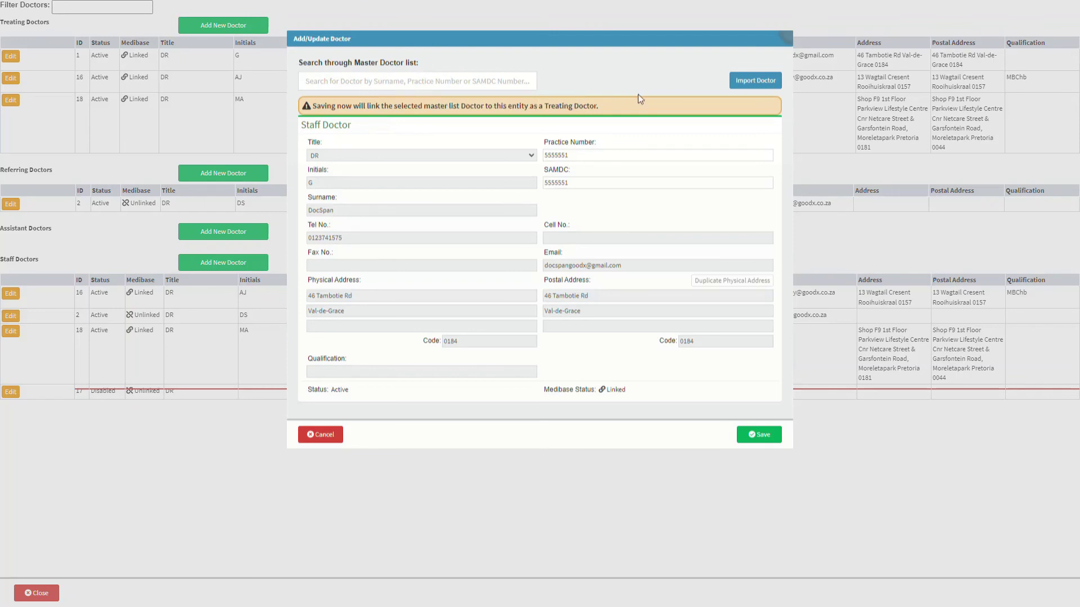
{"action": "left_click", "coordinate": [757, 84]}
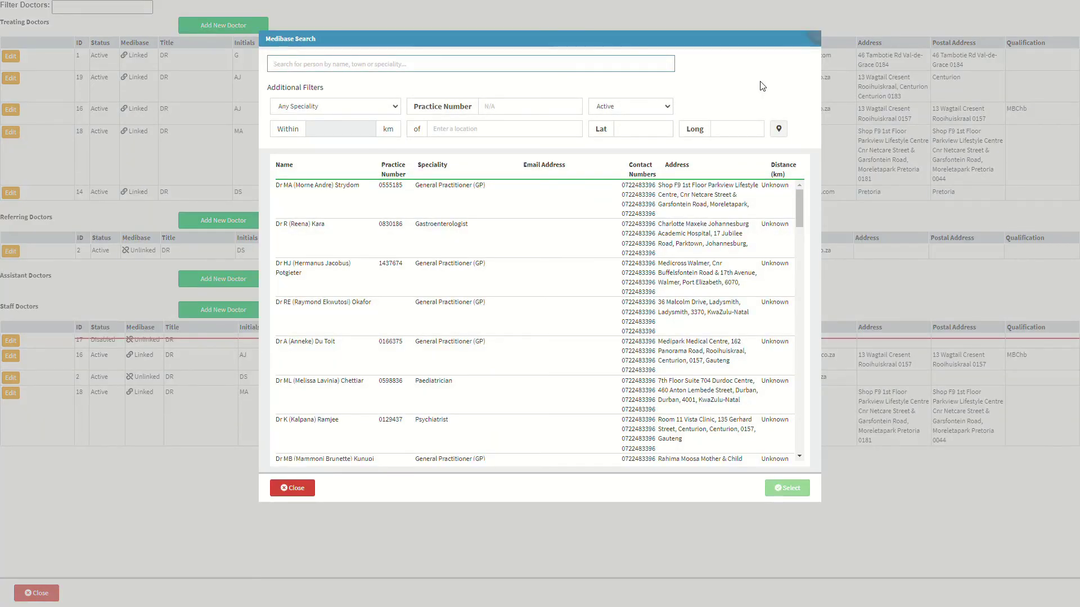
Import the first 'Docspan' Medibase result (practice number 0100001) into the form and save it
{"action": "type", "text": "Dos"}
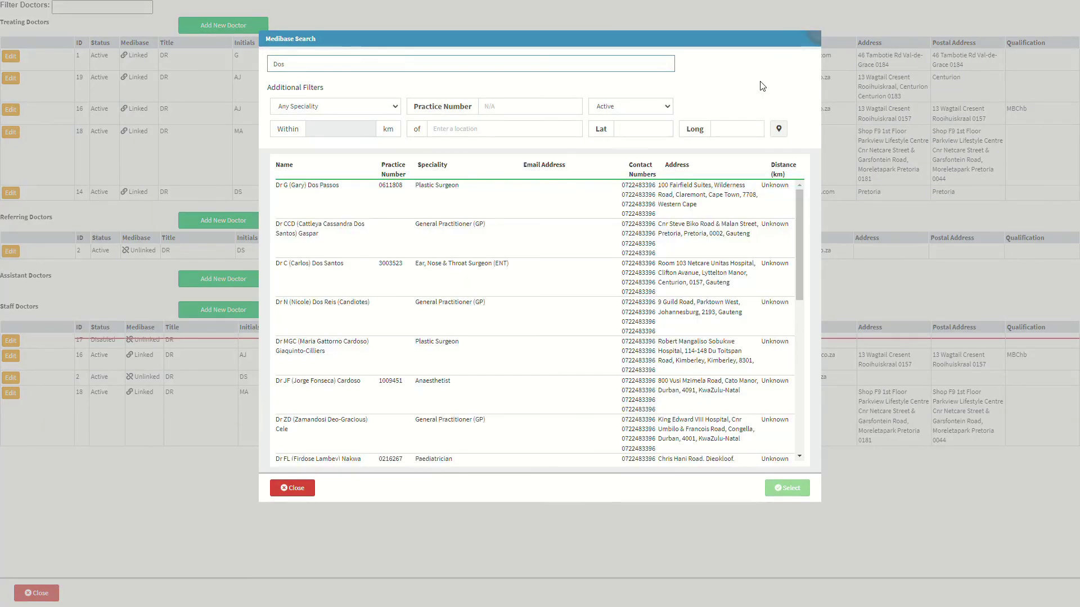
{"action": "key", "text": "BackSpace"}
{"action": "type", "text": "cspan"}
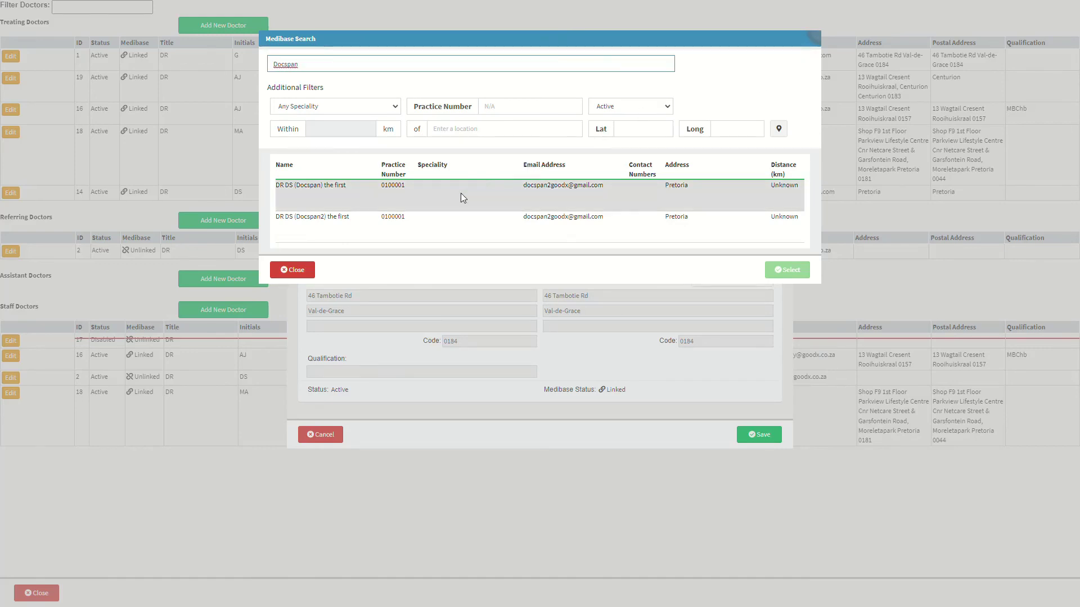
{"action": "left_click", "coordinate": [406, 206]}
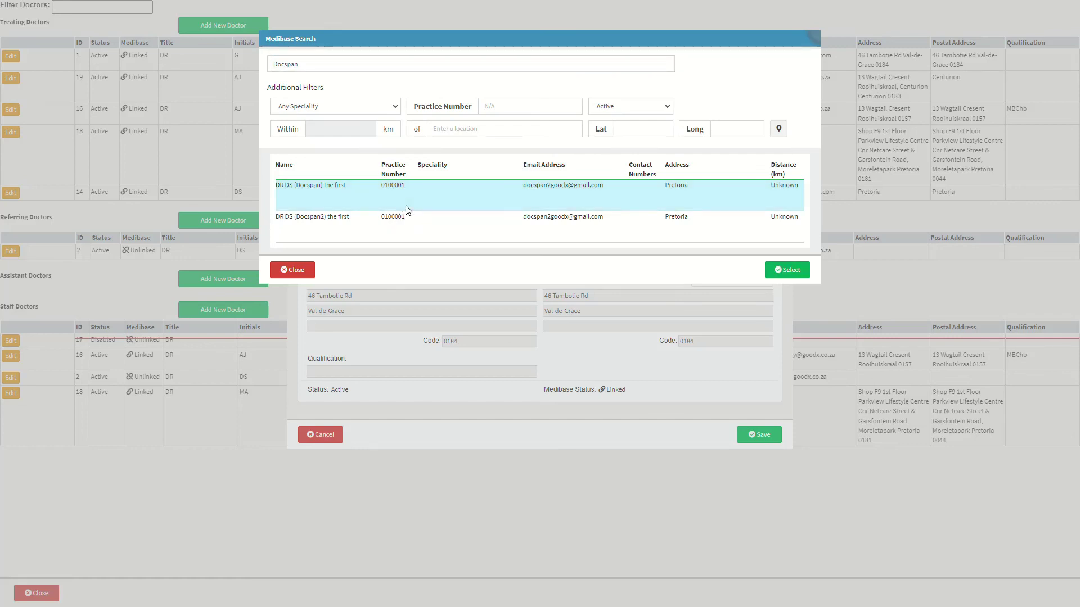
{"action": "left_click", "coordinate": [790, 270]}
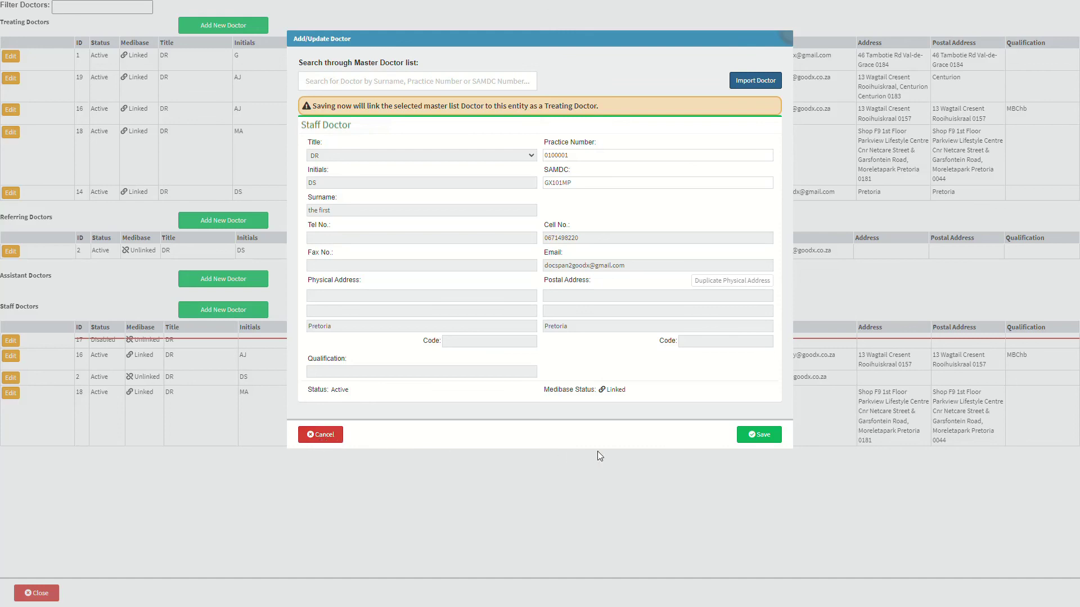
{"action": "left_click", "coordinate": [758, 435]}
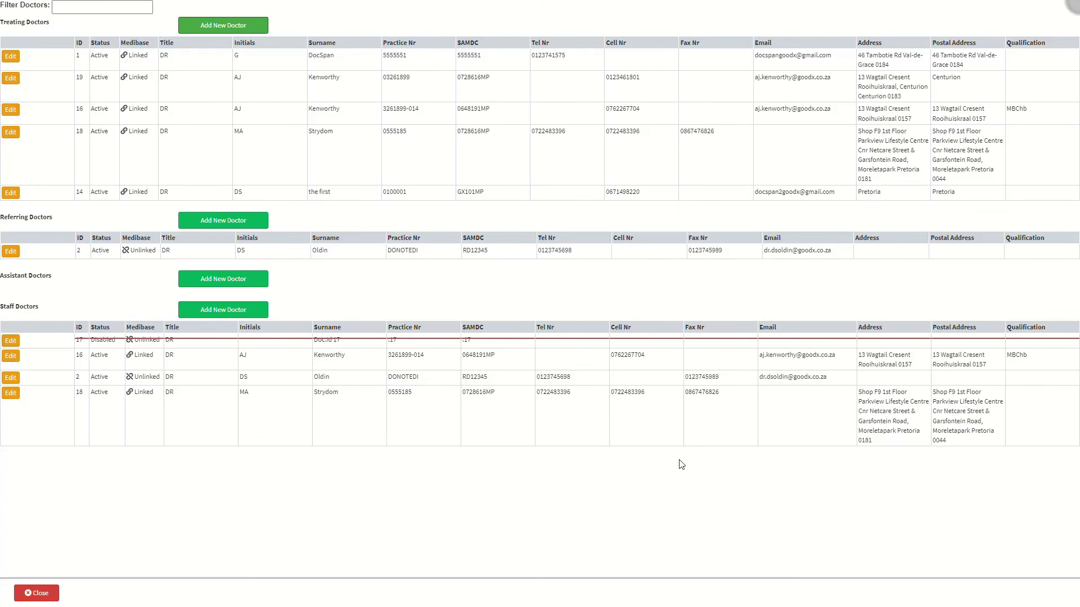
Close the Doctors setup window to return to Cash Register Management
{"action": "left_click", "coordinate": [39, 595]}
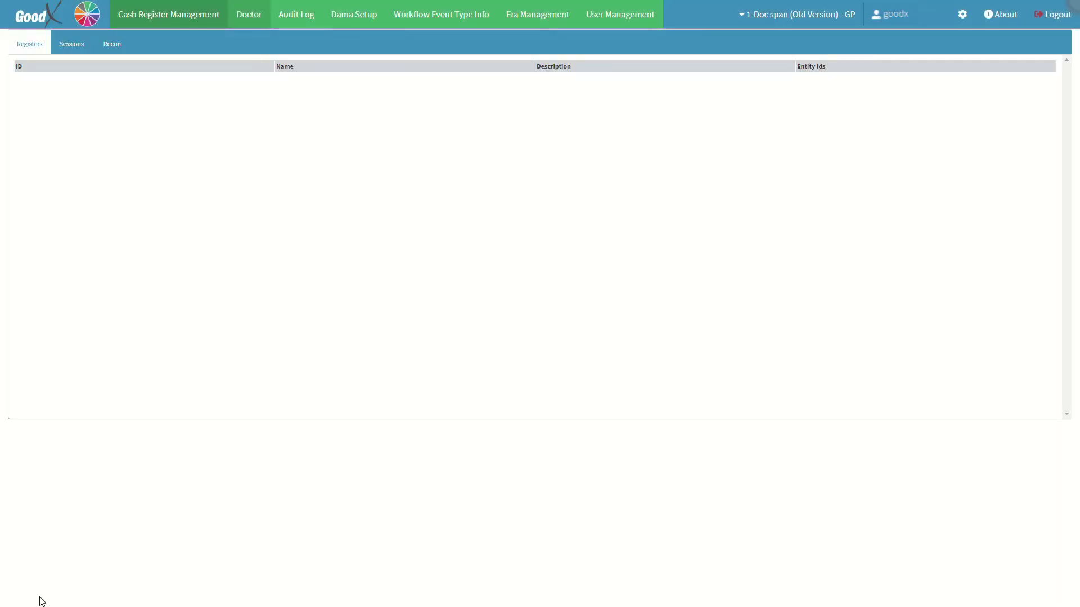